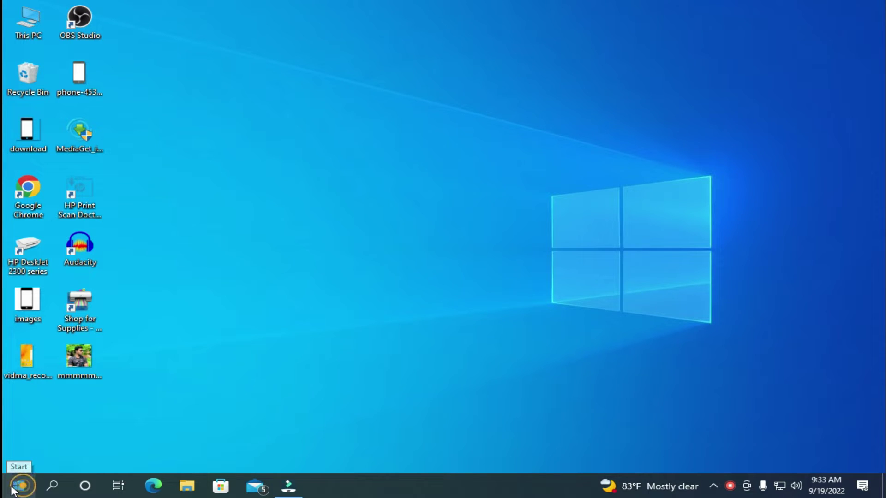
Step: Launch Microsoft Excel 2010 from the Start menu's Microsoft Office folder to get a blank Book1
click(13, 490)
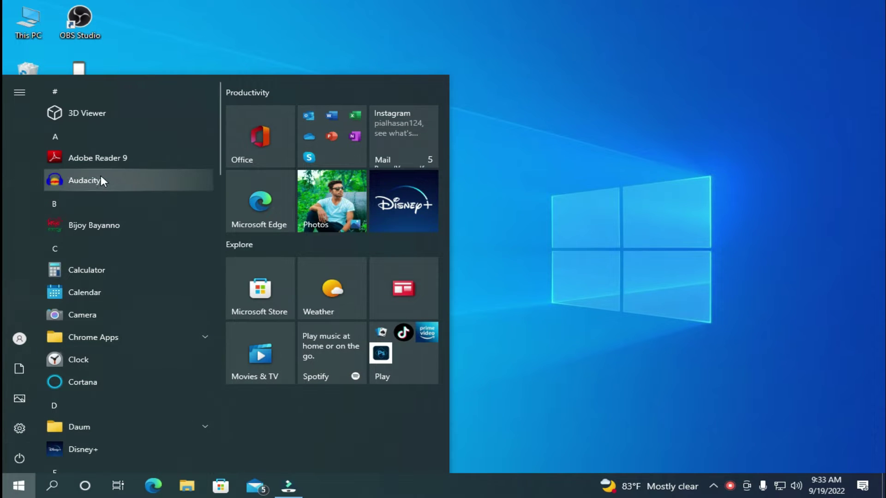
scroll(82, 341, down, 2)
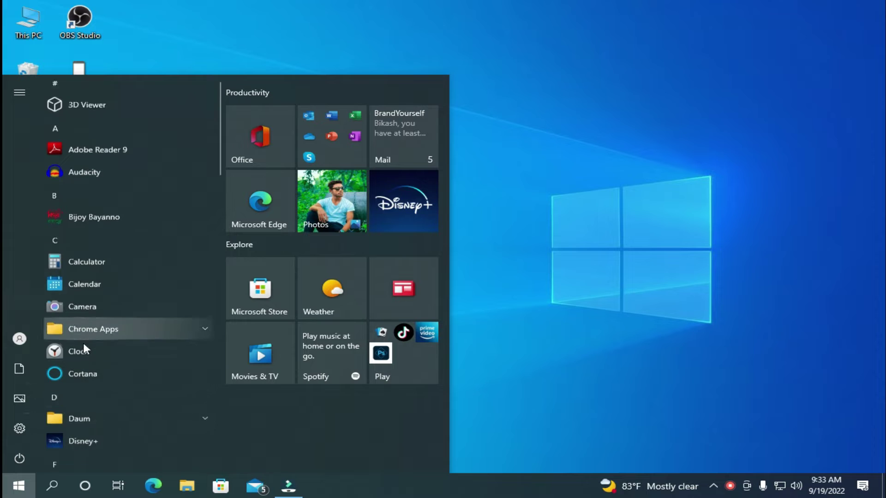
scroll(84, 343, down, 2)
scroll(88, 343, down, 3)
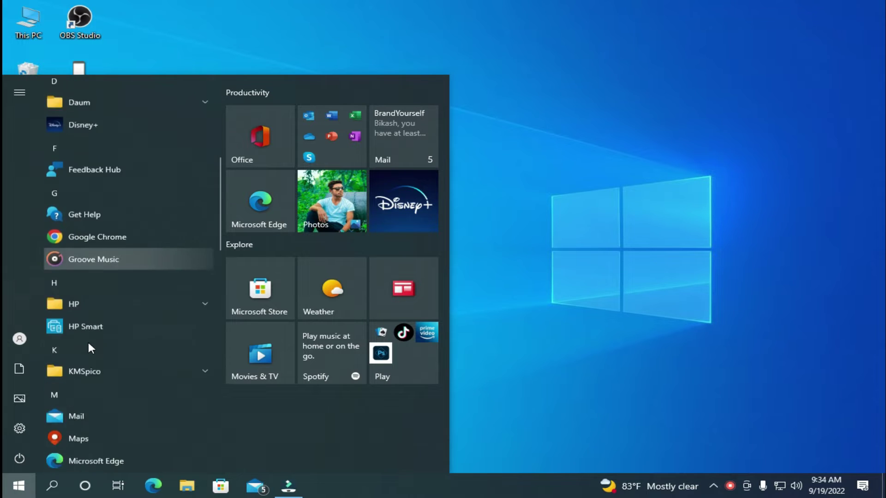
scroll(99, 342, down, 1)
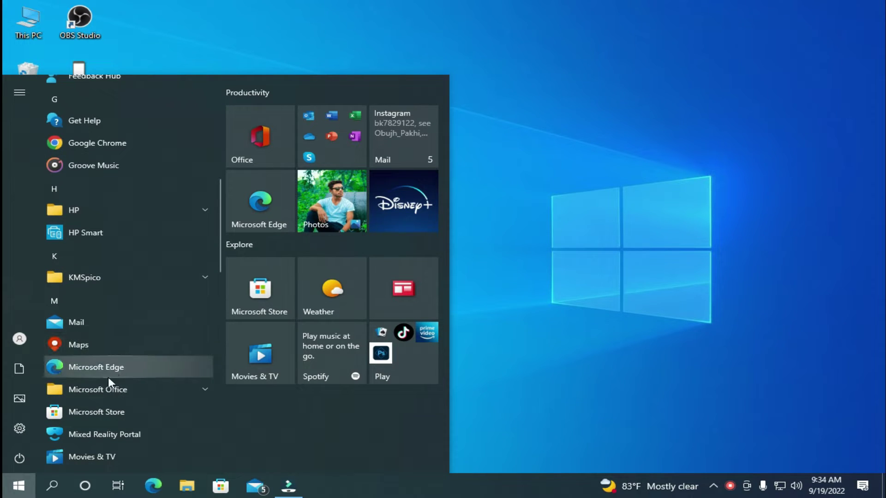
click(103, 393)
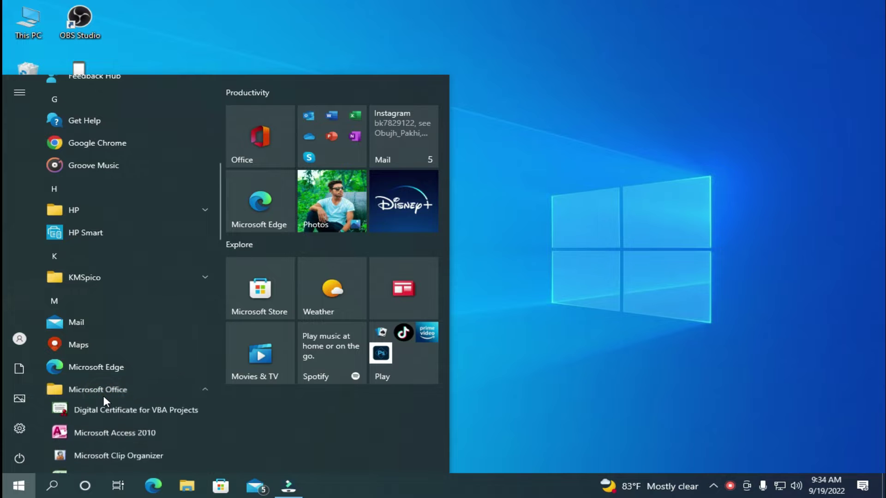
scroll(115, 360, down, 3)
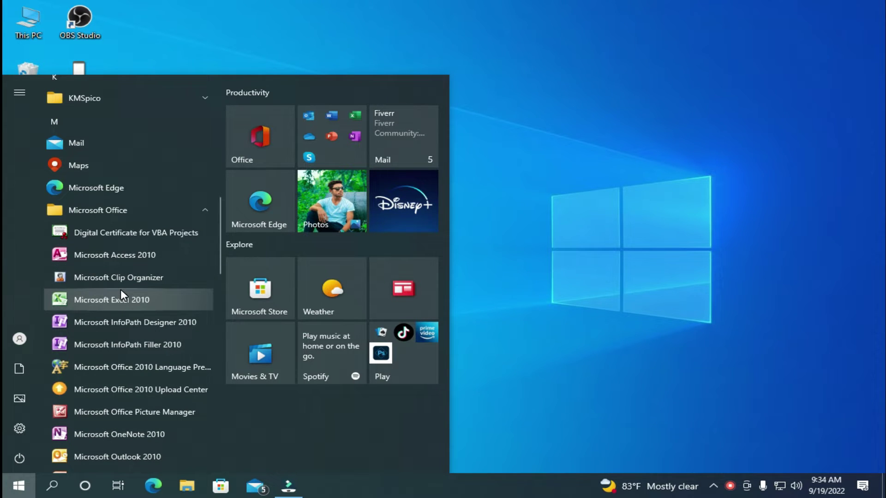
click(120, 296)
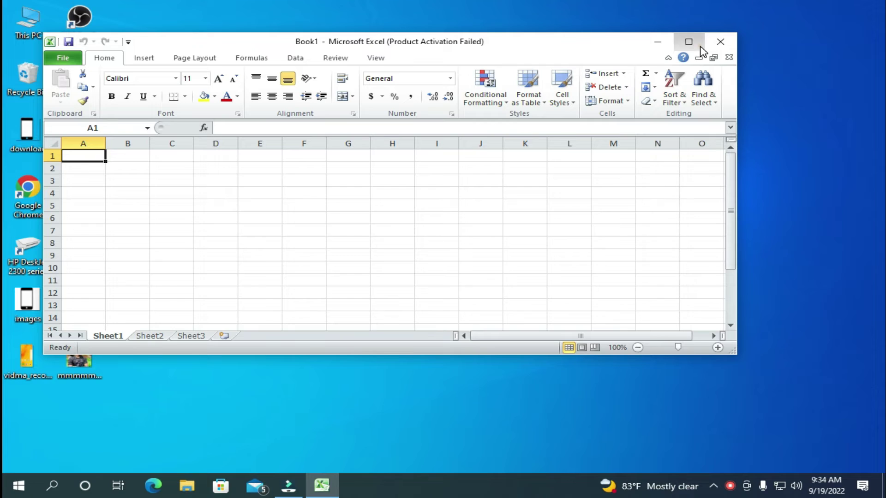
Step: Maximize the Excel window and close the Microsoft Office Activation Wizard
click(689, 43)
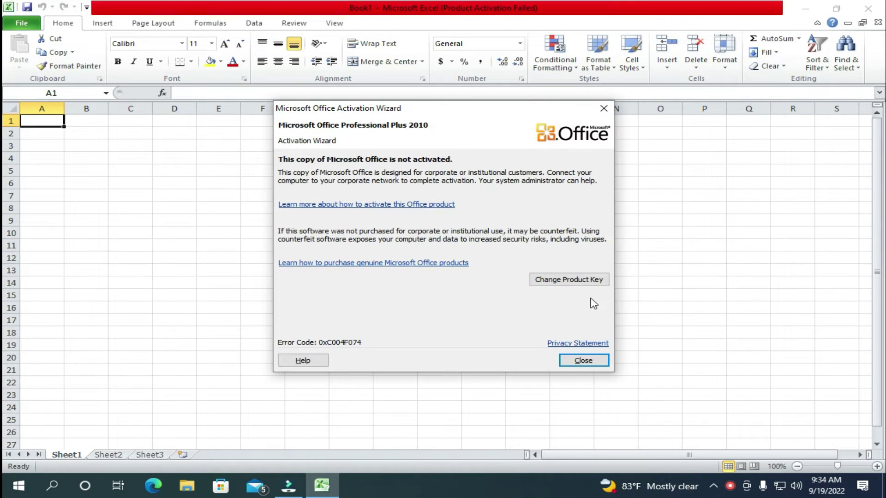
click(594, 359)
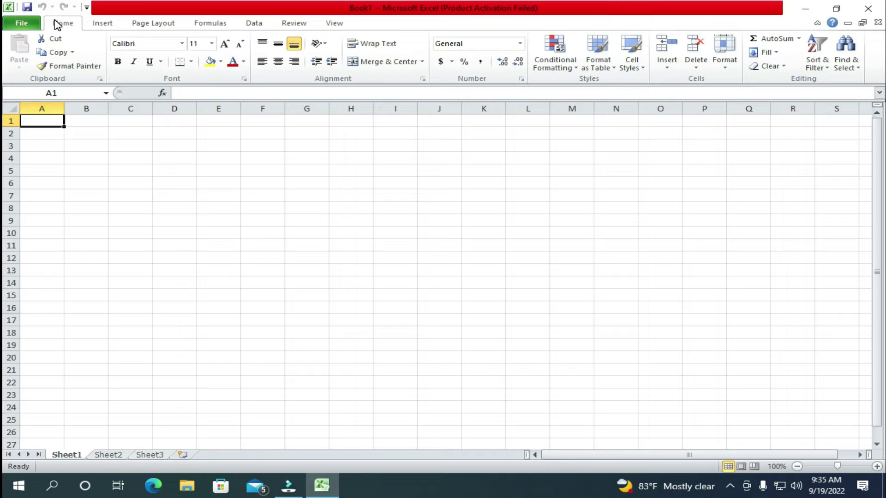
click(109, 24)
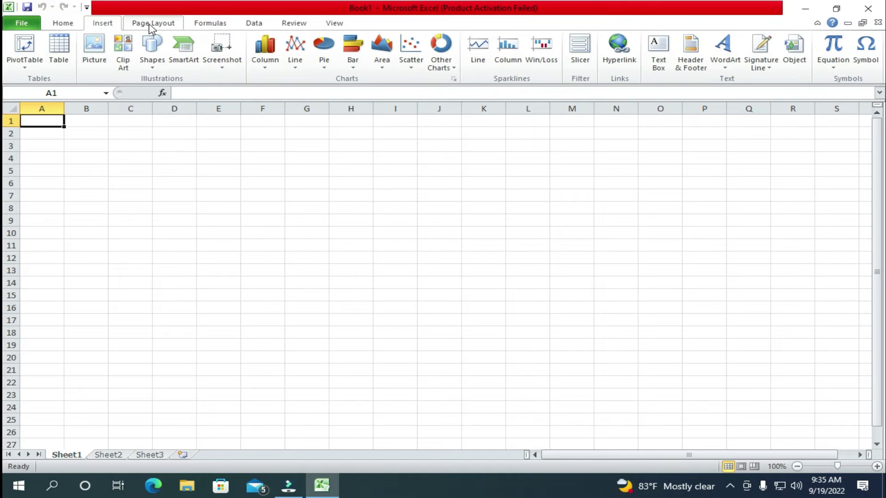
click(152, 25)
click(206, 28)
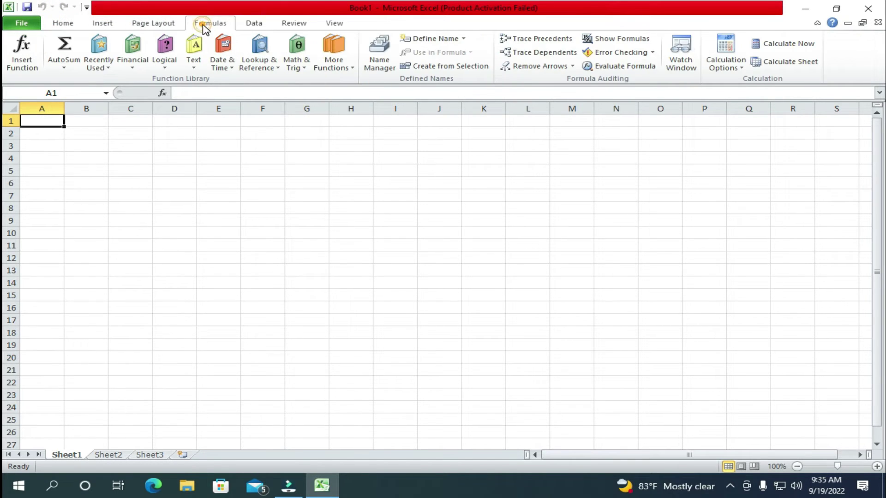
click(253, 28)
click(292, 26)
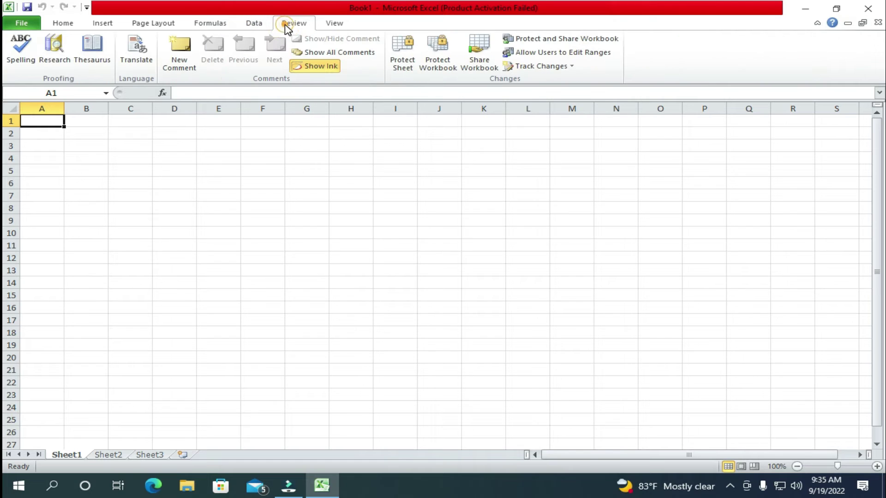
click(336, 26)
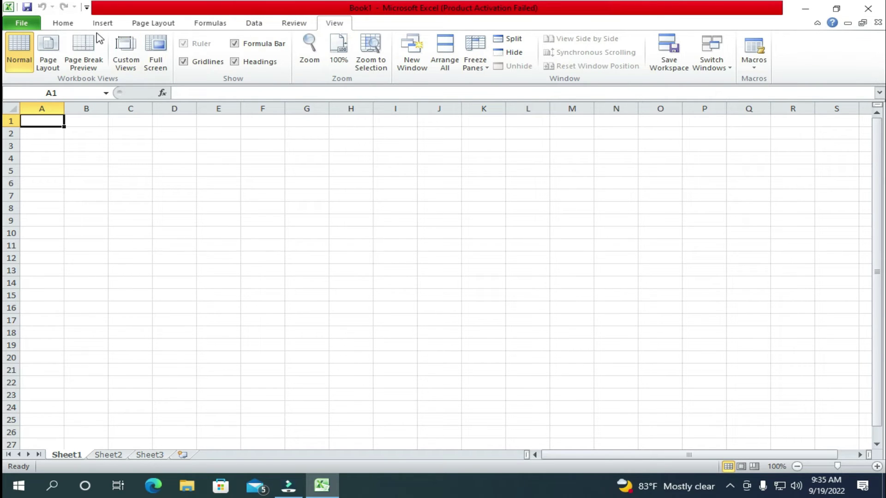
click(73, 26)
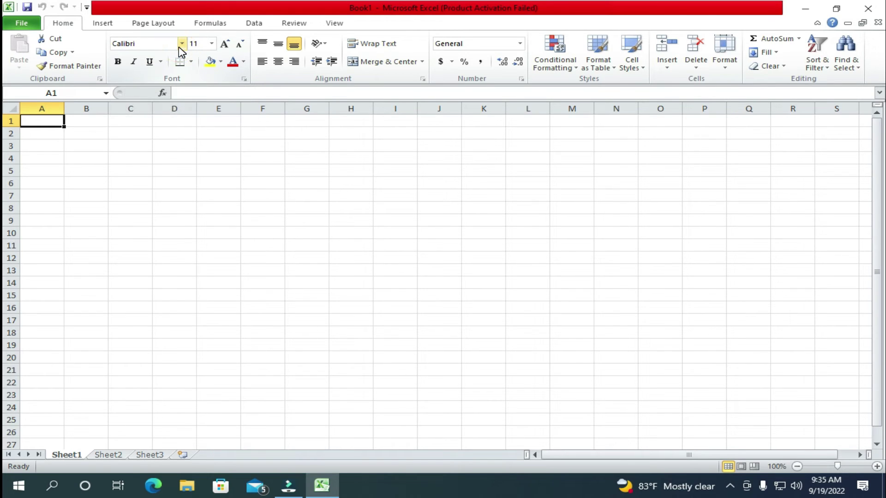
click(182, 44)
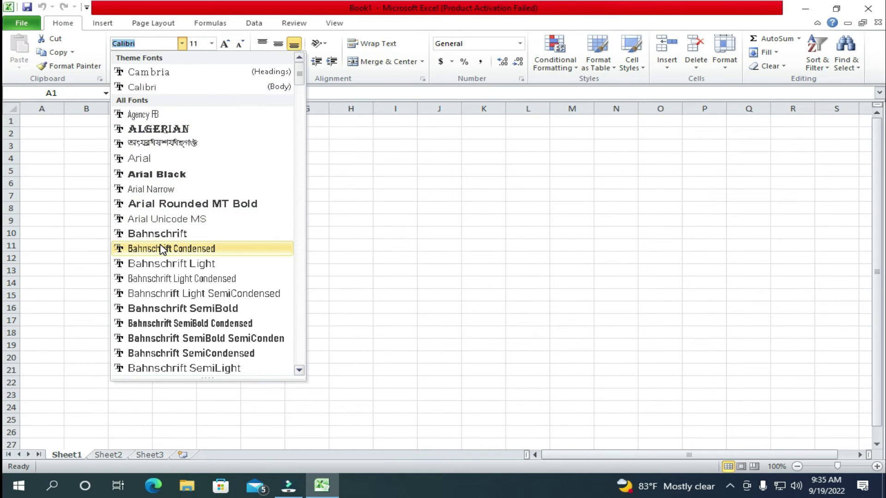
scroll(162, 250, down, 1)
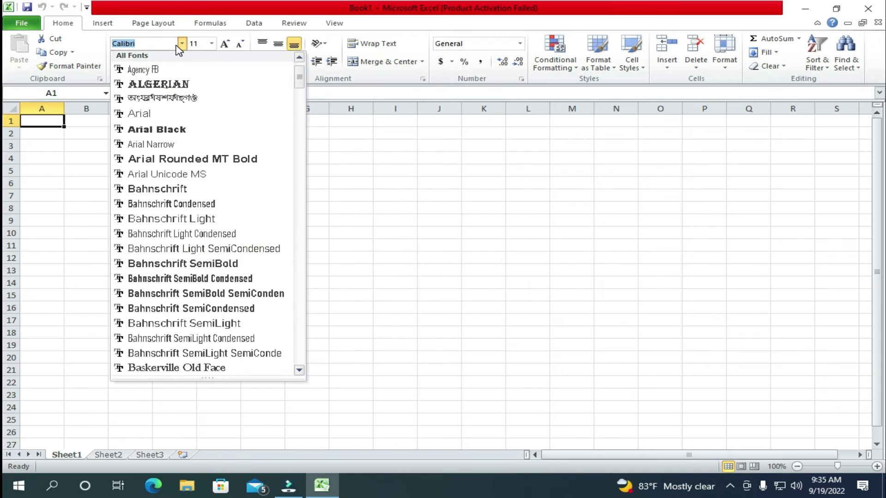
click(181, 44)
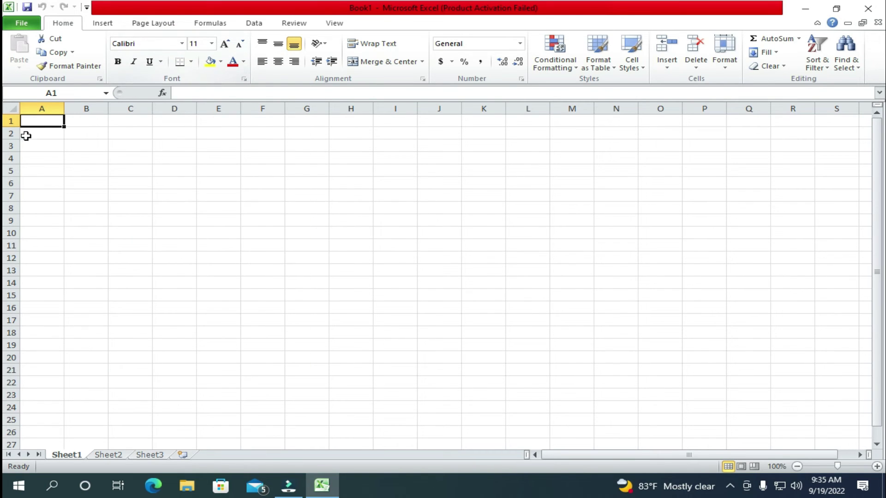
click(211, 44)
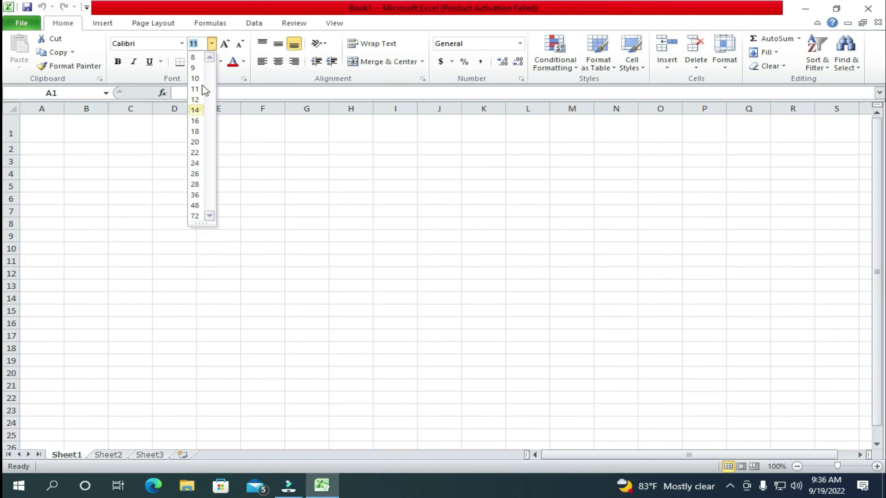
click(213, 44)
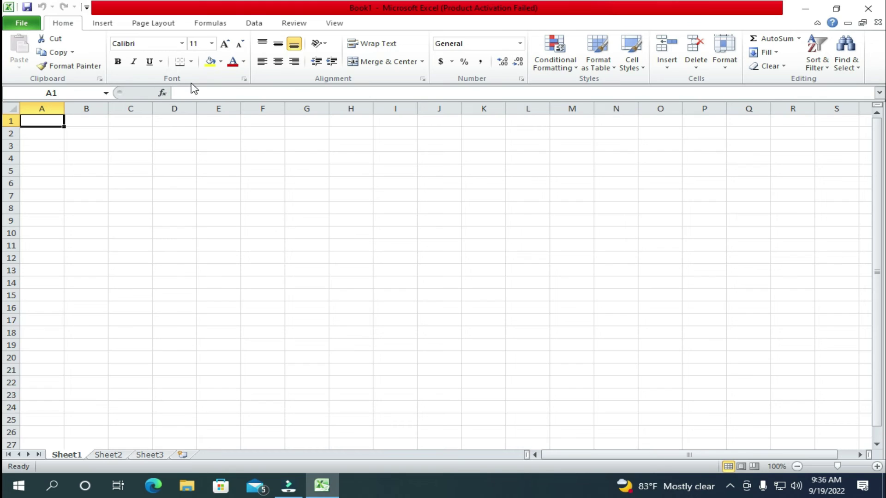